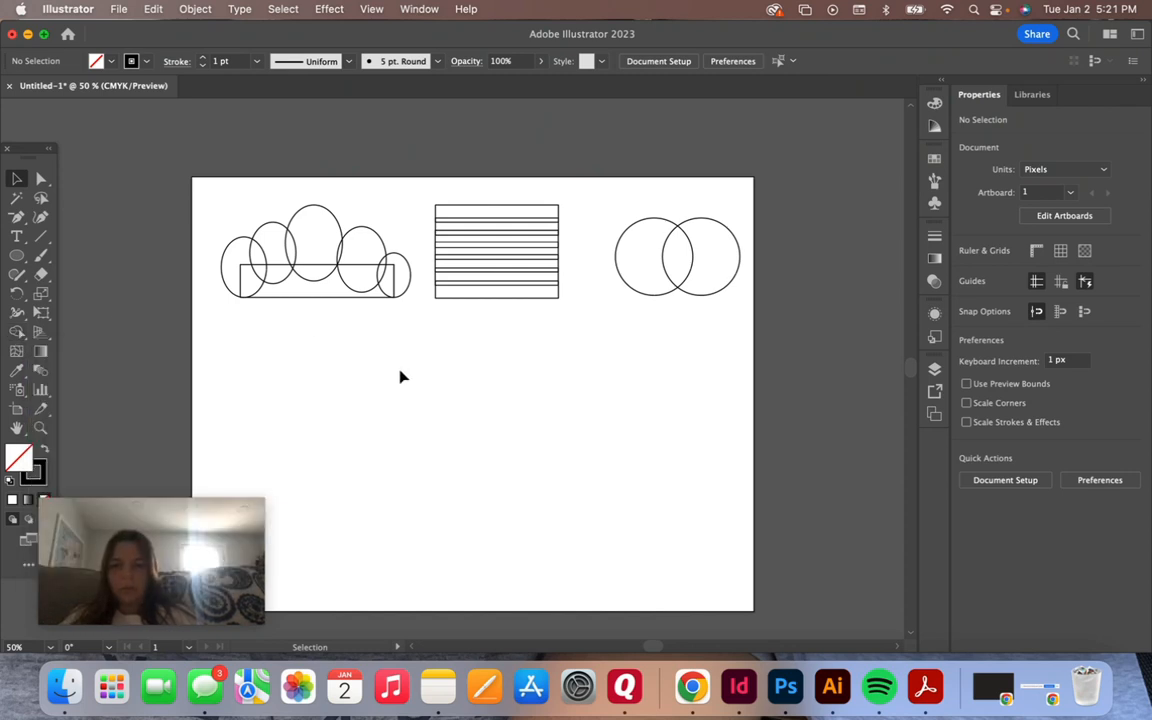
Merge the five overlapping ovals and the base rectangle into a single cloud outline with the Shape Builder tool
key("super+equal")
key("super+equal")
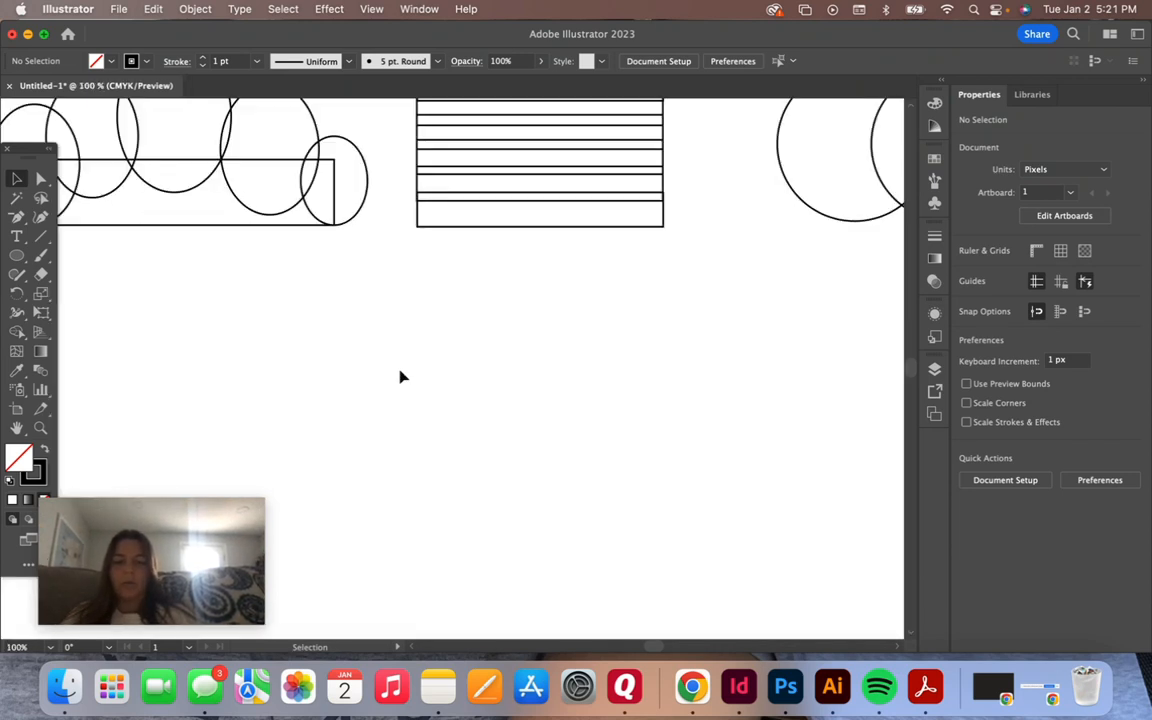
scroll(400, 377, "up", 5)
scroll(400, 377, "left", 8)
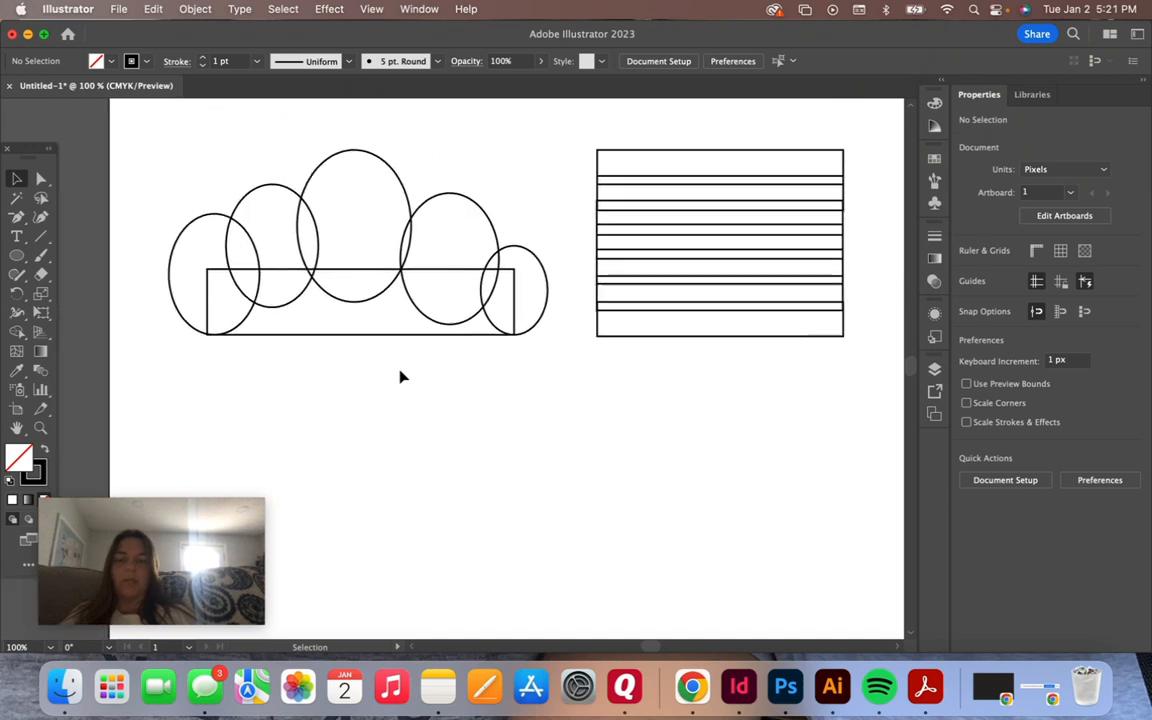
scroll(400, 377, "up", 1)
scroll(400, 377, "left", 1)
scroll(400, 377, "up", 1)
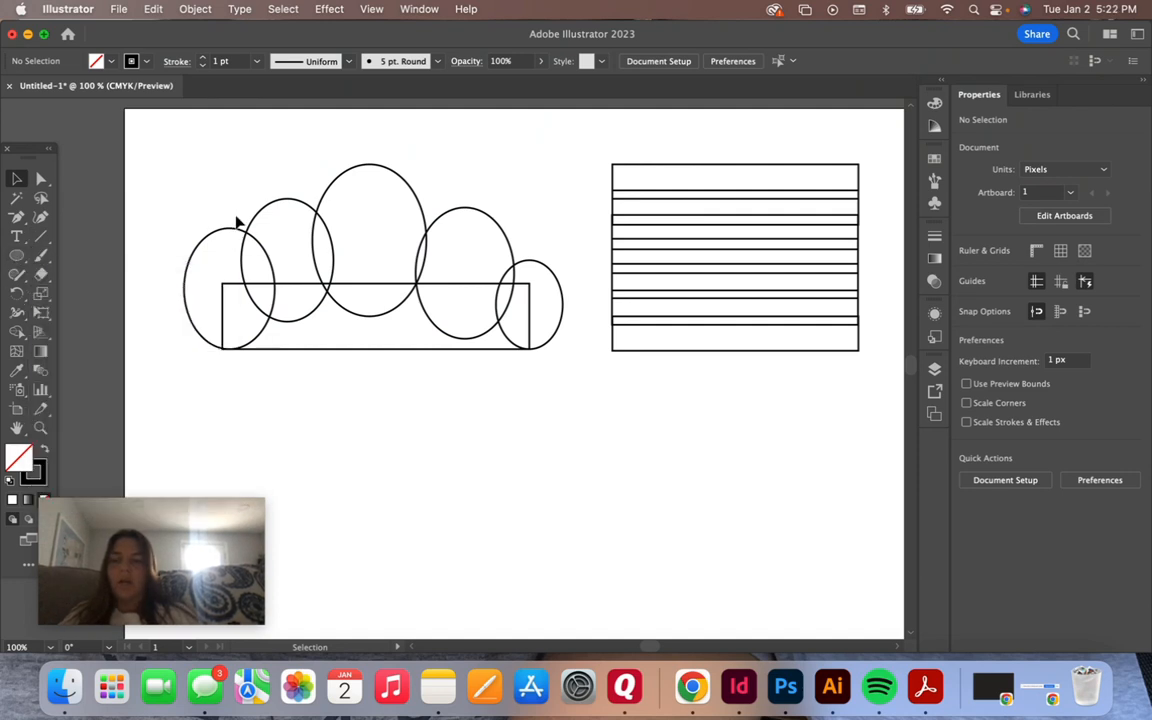
left_click_drag(137, 121, 586, 386)
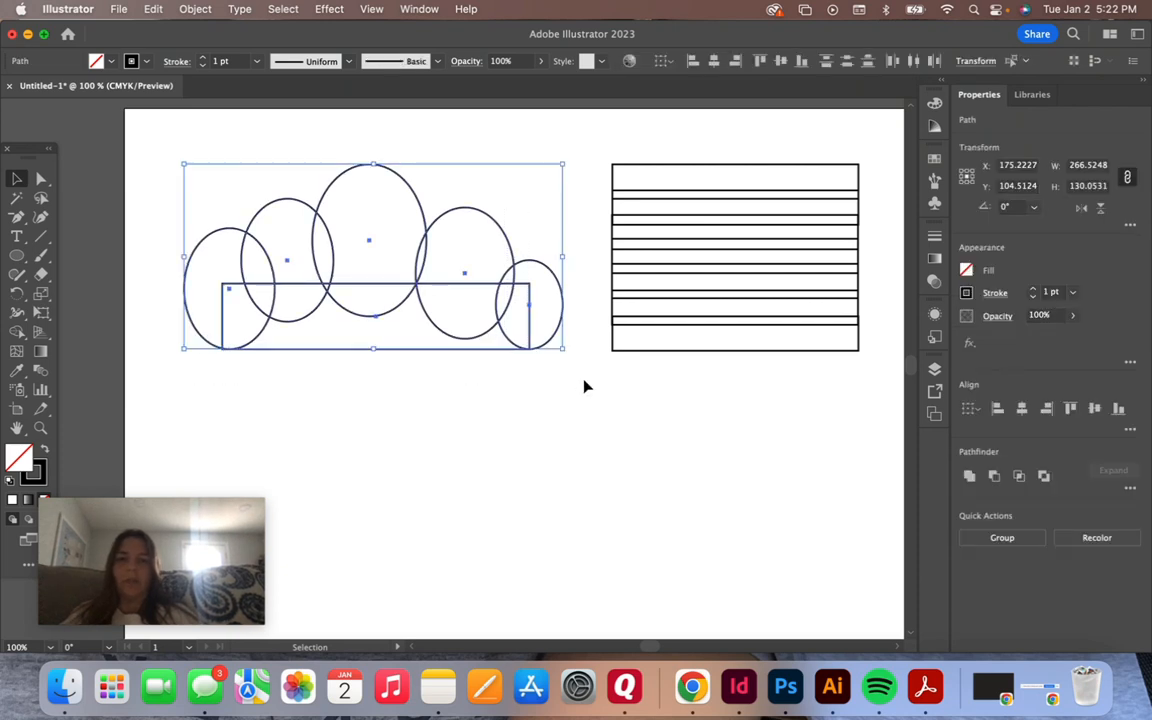
left_click(16, 333)
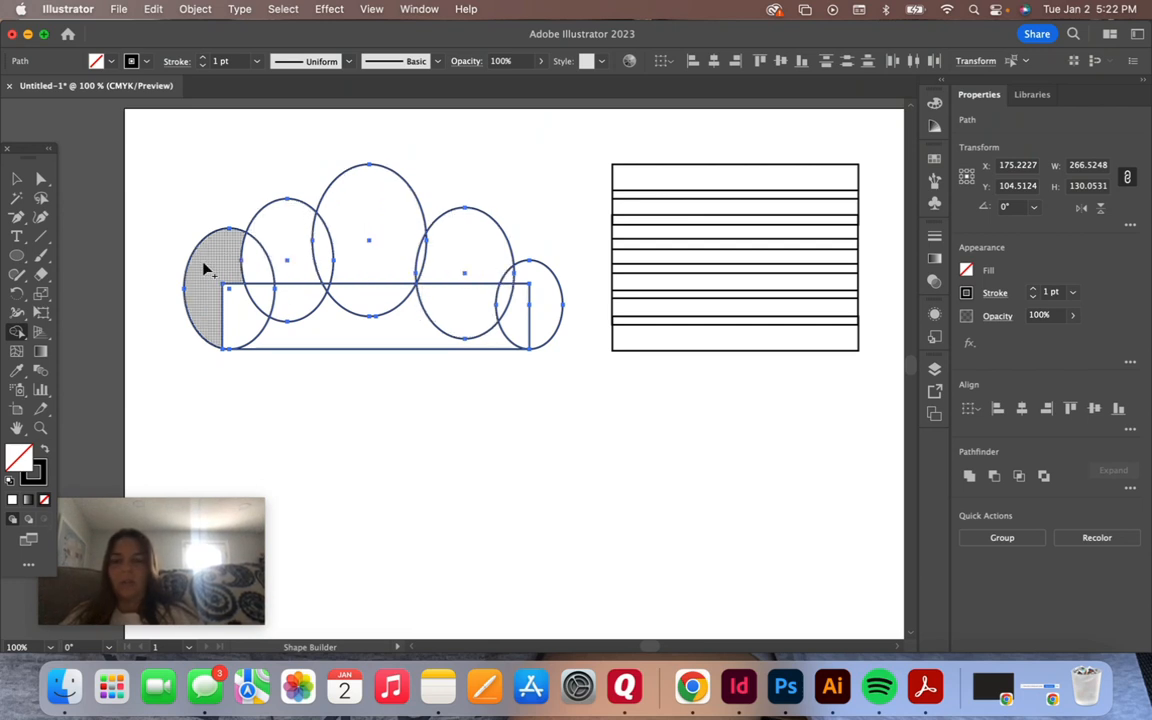
mouse_move(209, 270)
left_mouse_down()
mouse_move(242, 302)
mouse_move(258, 294)
mouse_move(256, 266)
mouse_move(276, 244)
mouse_move(293, 265)
mouse_move(298, 327)
mouse_move(353, 336)
mouse_move(367, 265)
mouse_move(324, 257)
mouse_move(361, 237)
mouse_move(439, 257)
mouse_move(441, 305)
mouse_move(500, 295)
mouse_move(531, 312)
mouse_move(509, 280)
left_mouse_up()
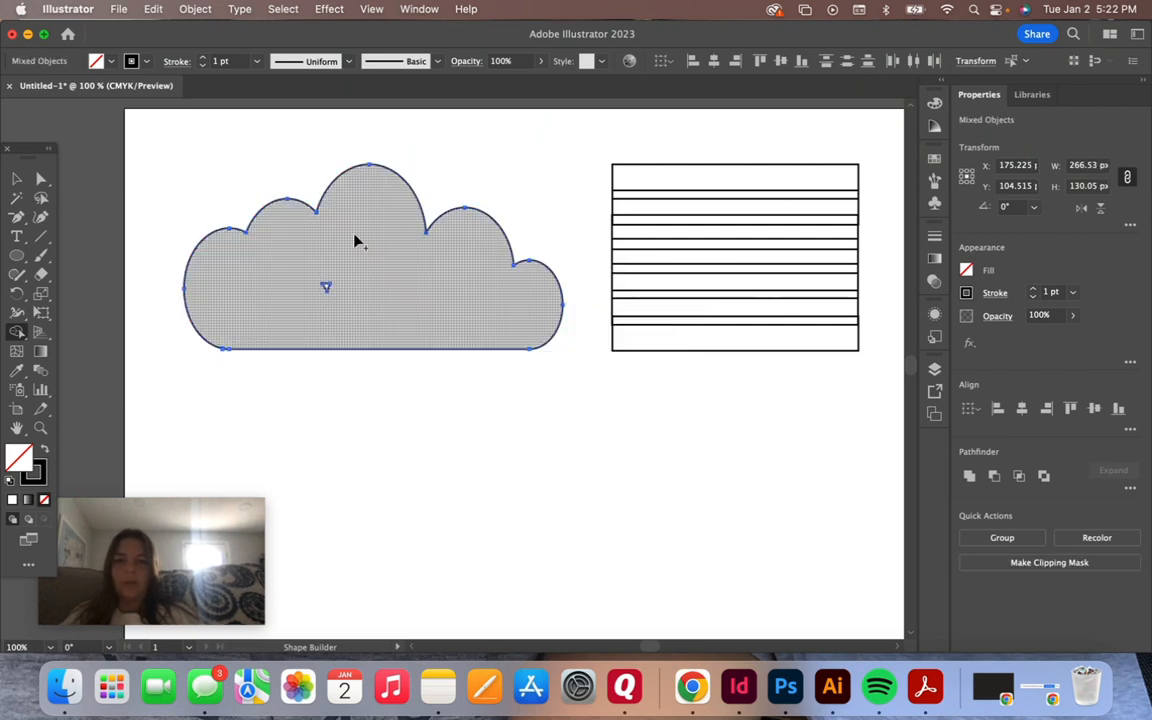
left_click(17, 179)
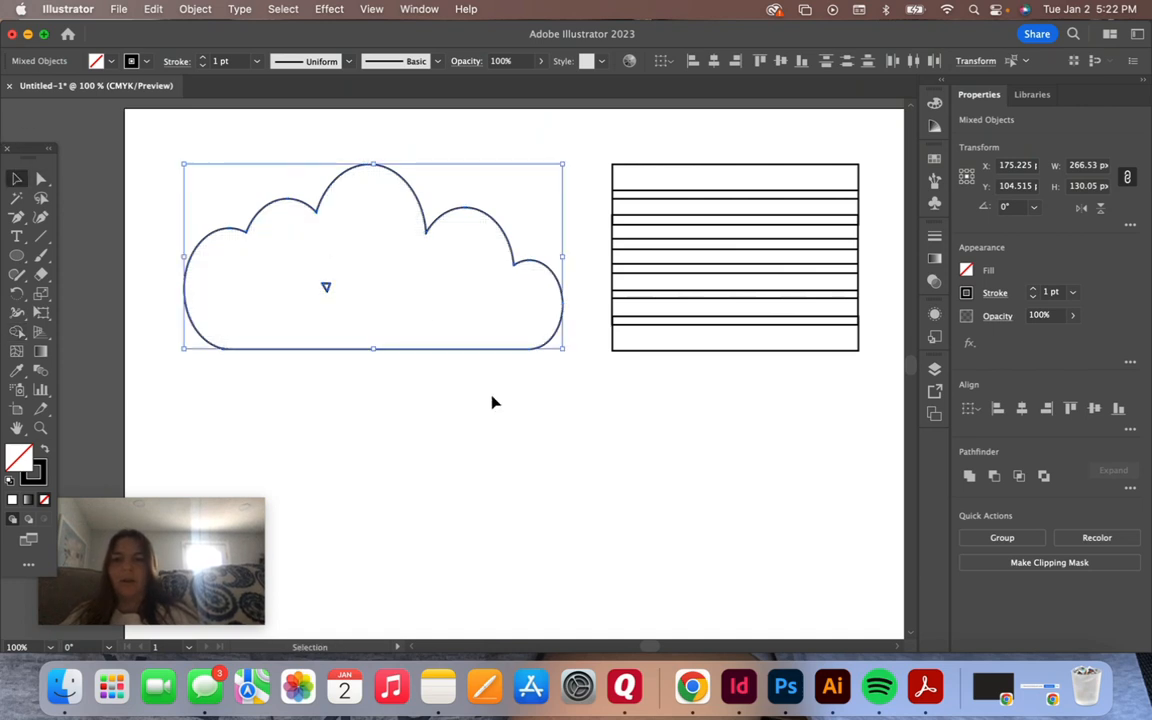
left_click(465, 417)
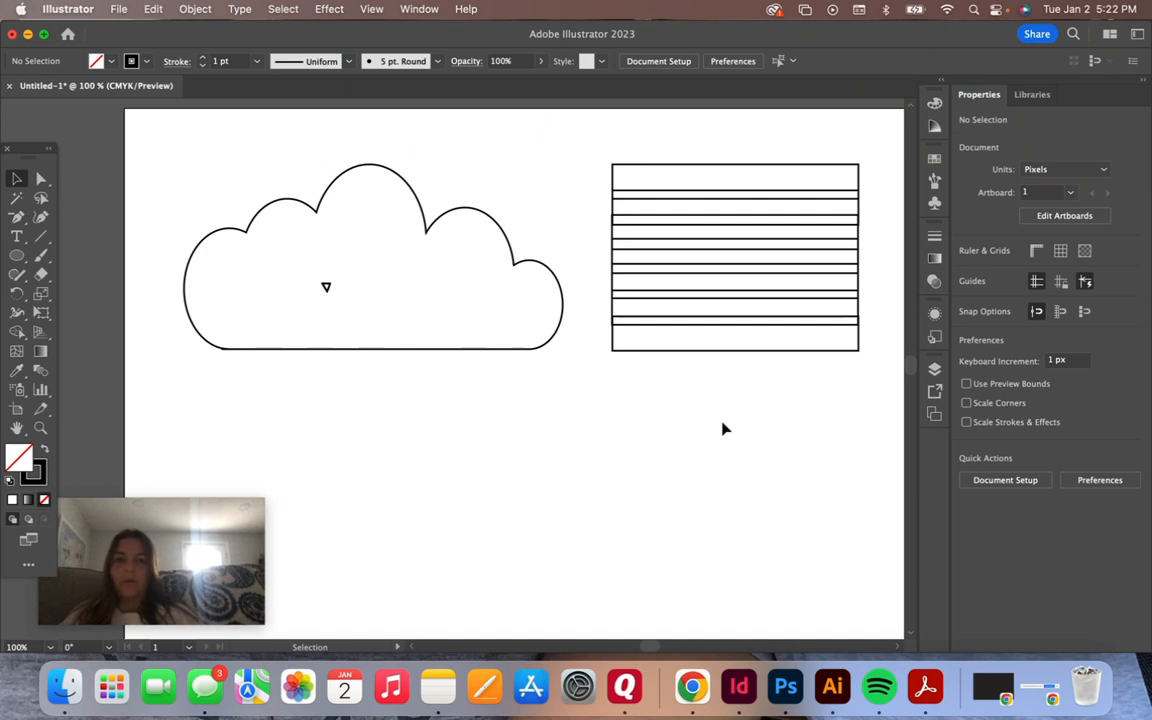
Erase overlapping strips between the stacked rectangles with the Shape Builder tool to leave gaps between the bars
scroll(586, 422, "right", 5)
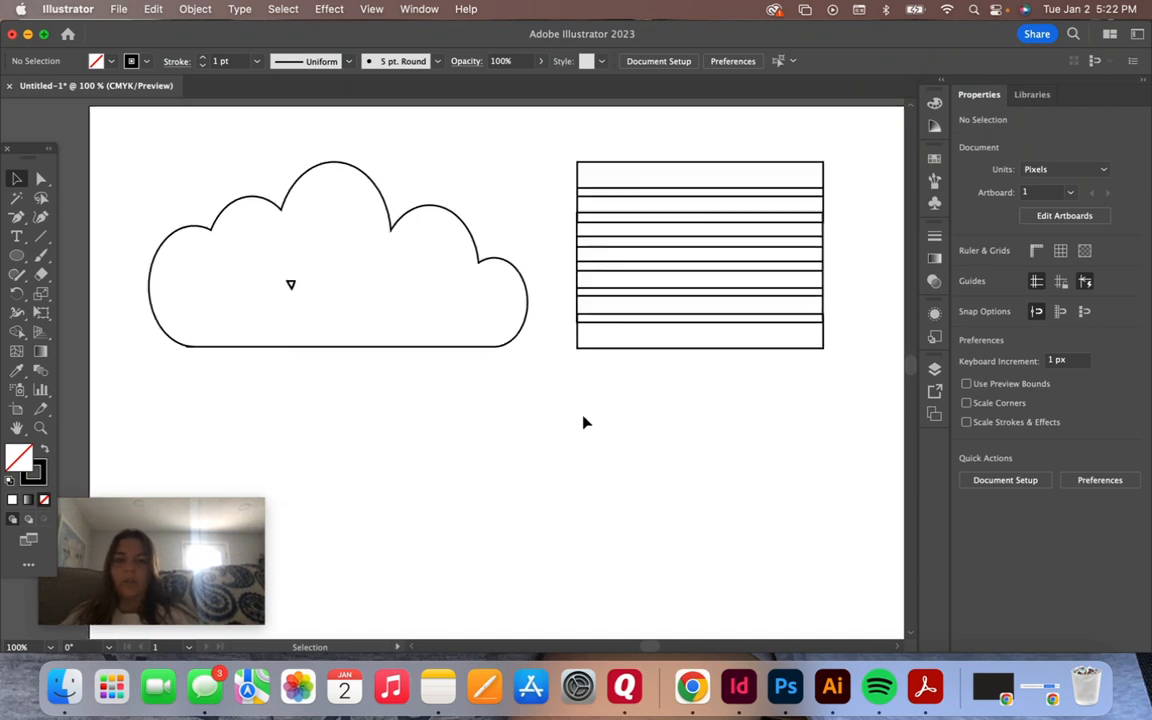
scroll(586, 422, "right", 3)
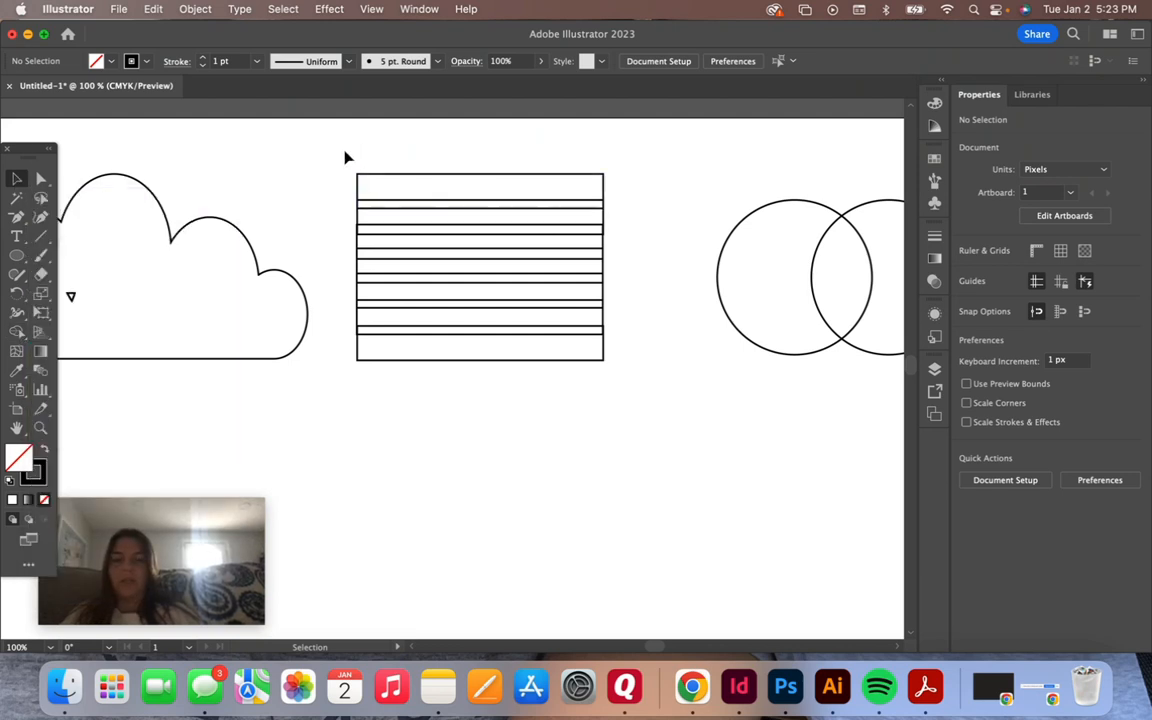
left_click_drag(344, 152, 630, 380)
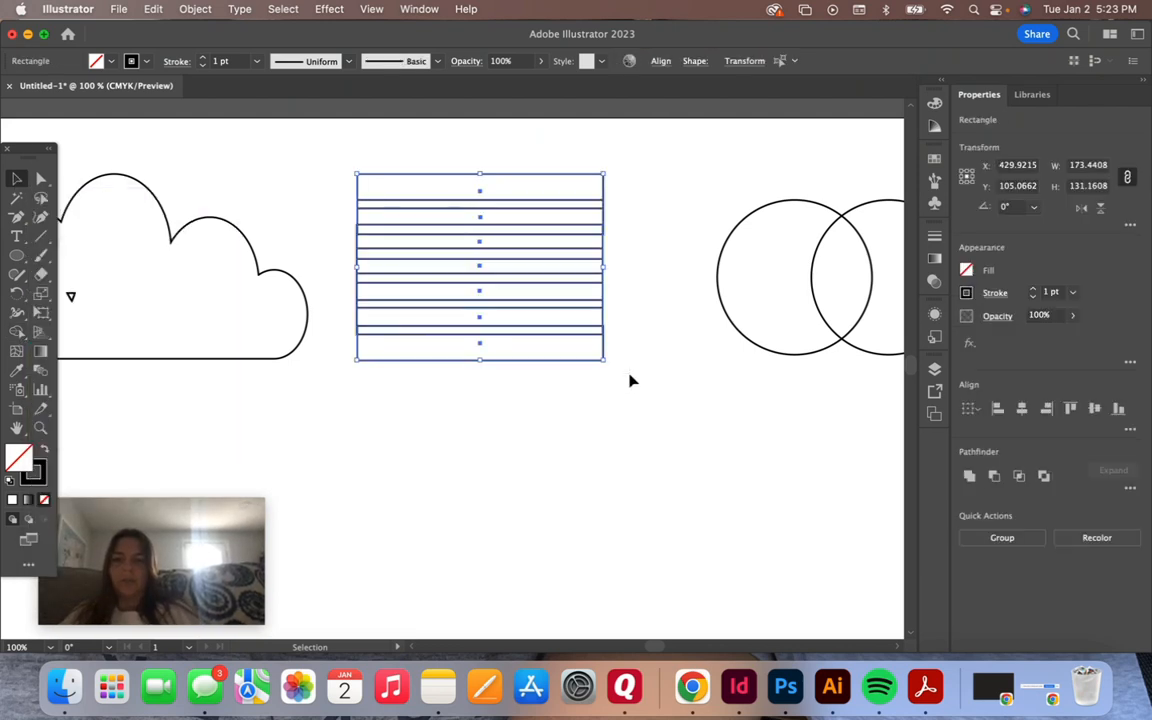
left_click(18, 339)
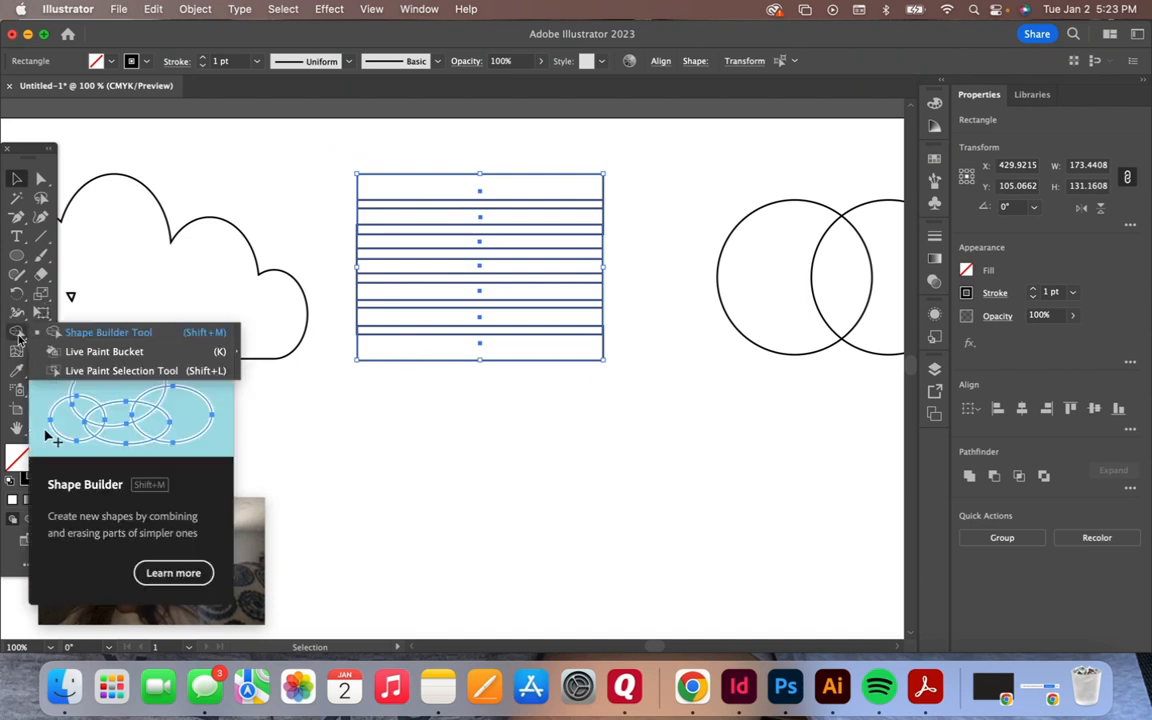
left_click(105, 333)
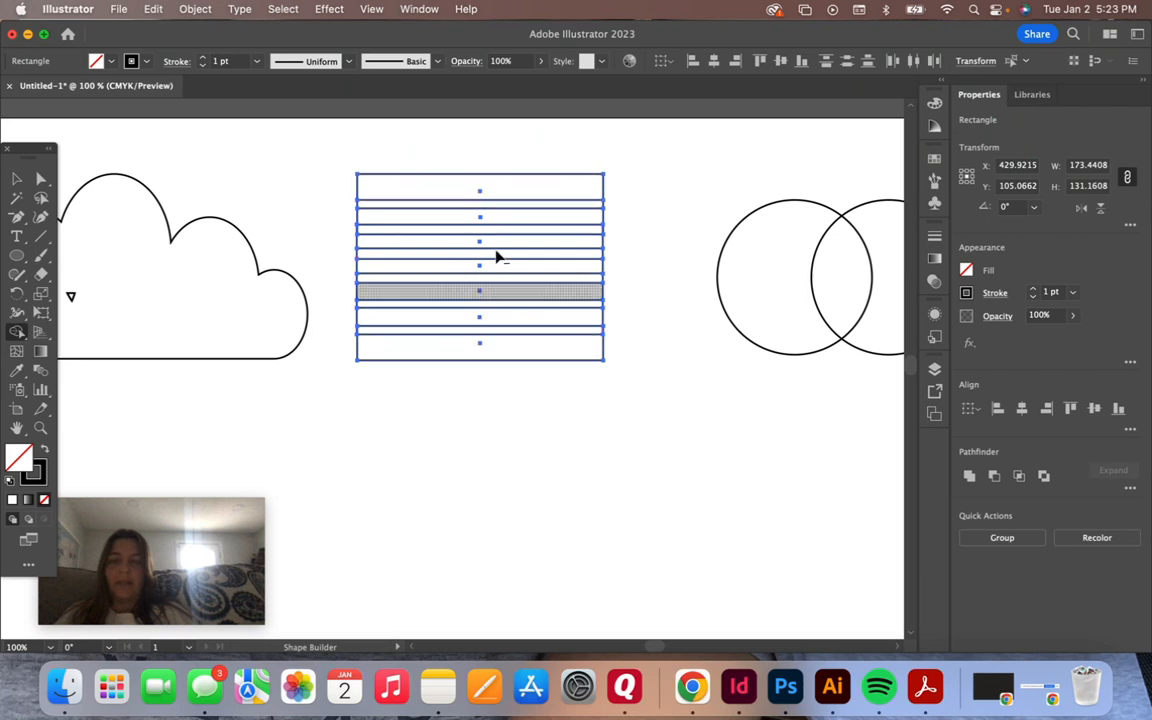
left_click(433, 208)
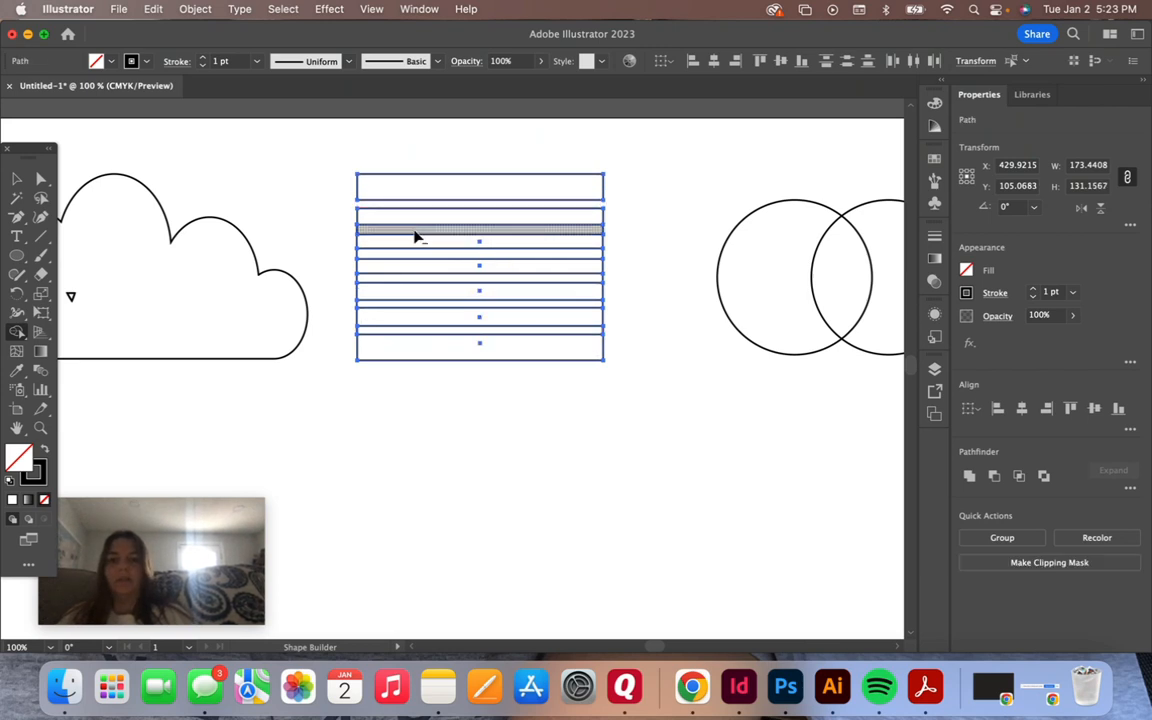
left_click(416, 238)
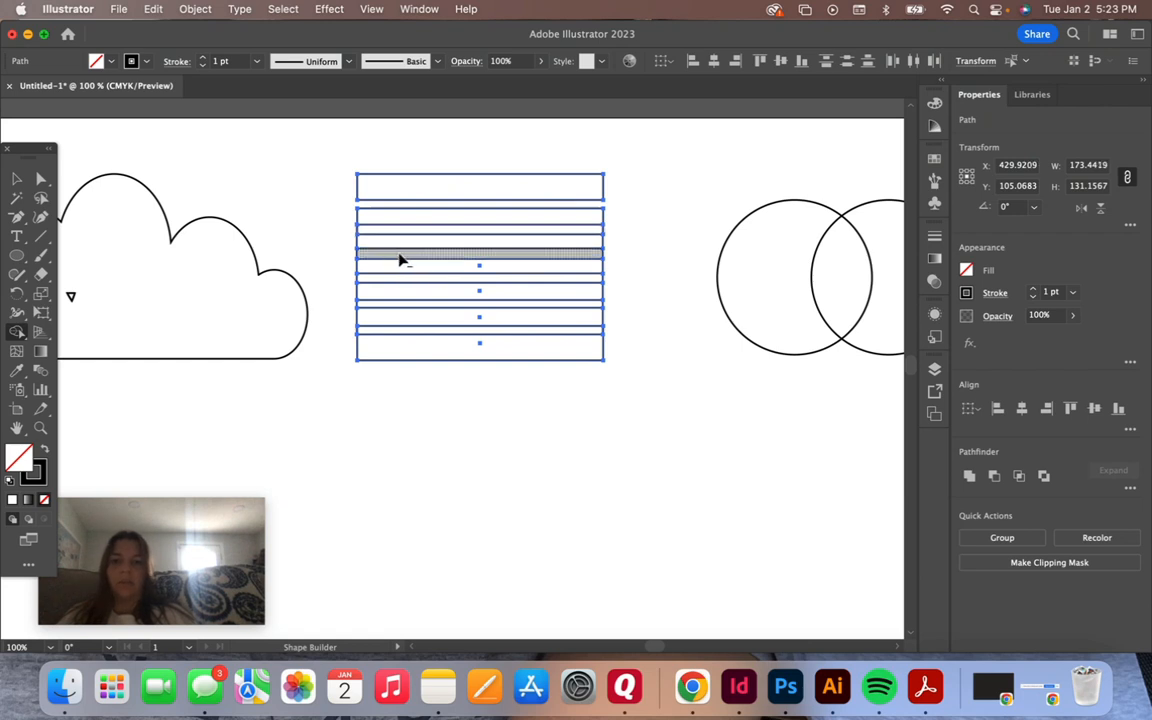
left_click(400, 259)
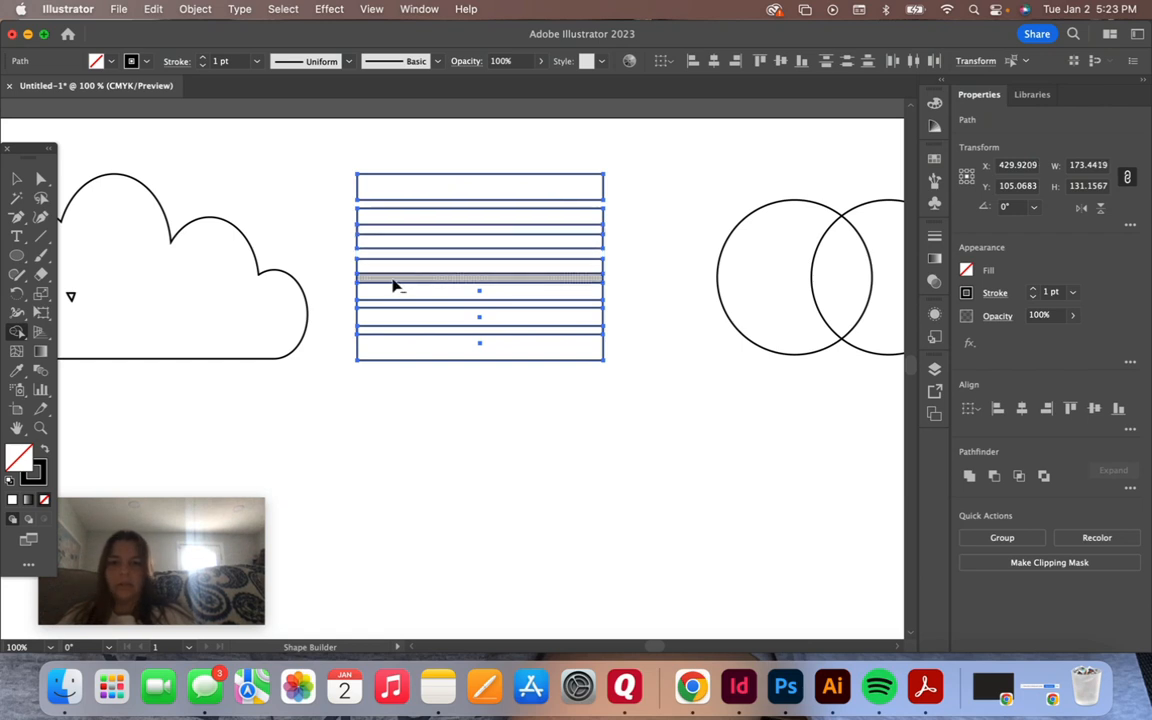
left_click(395, 286)
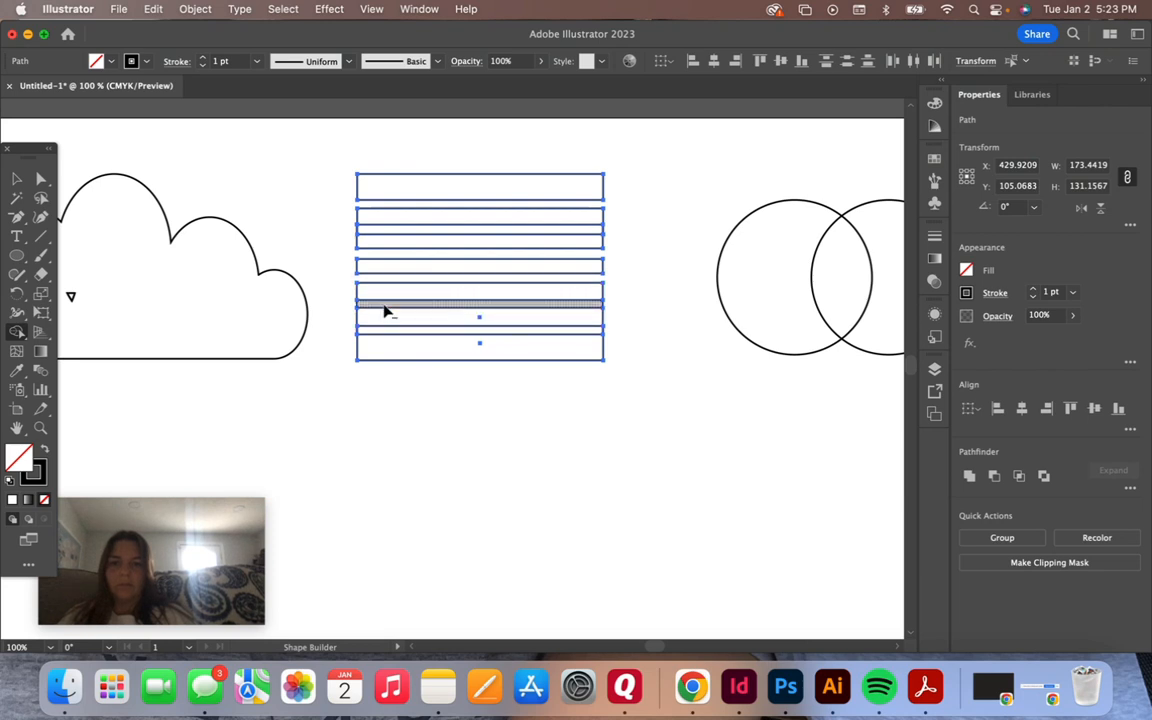
left_click(384, 312)
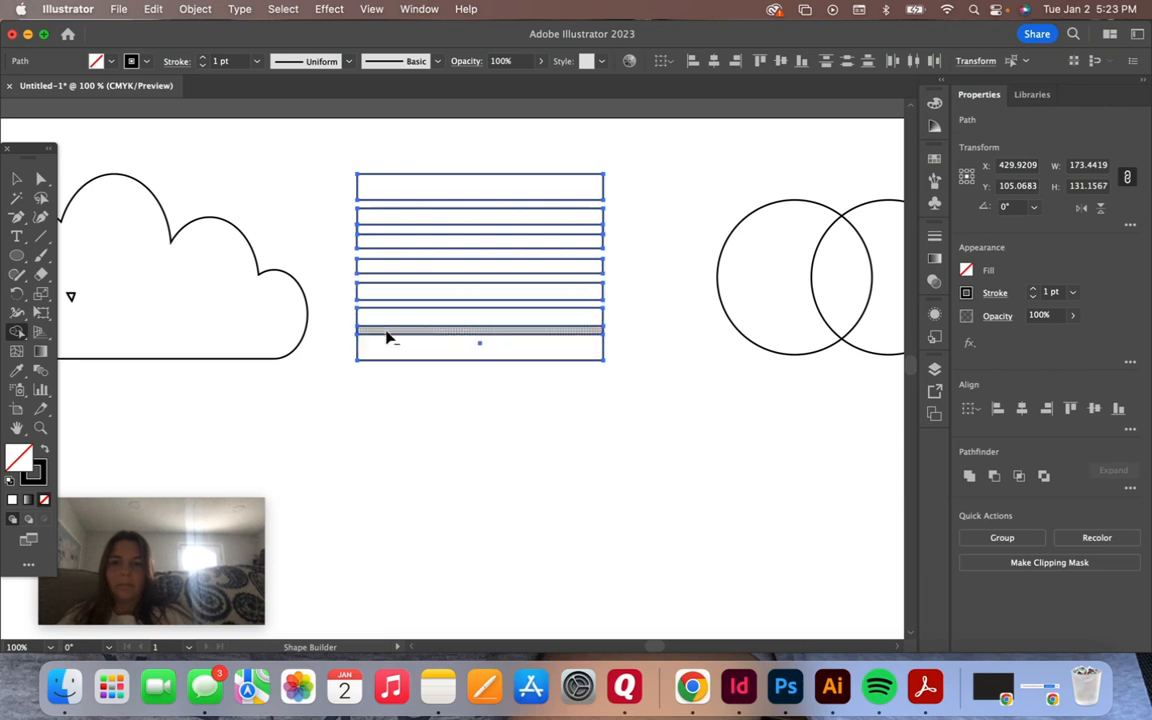
left_click(387, 338)
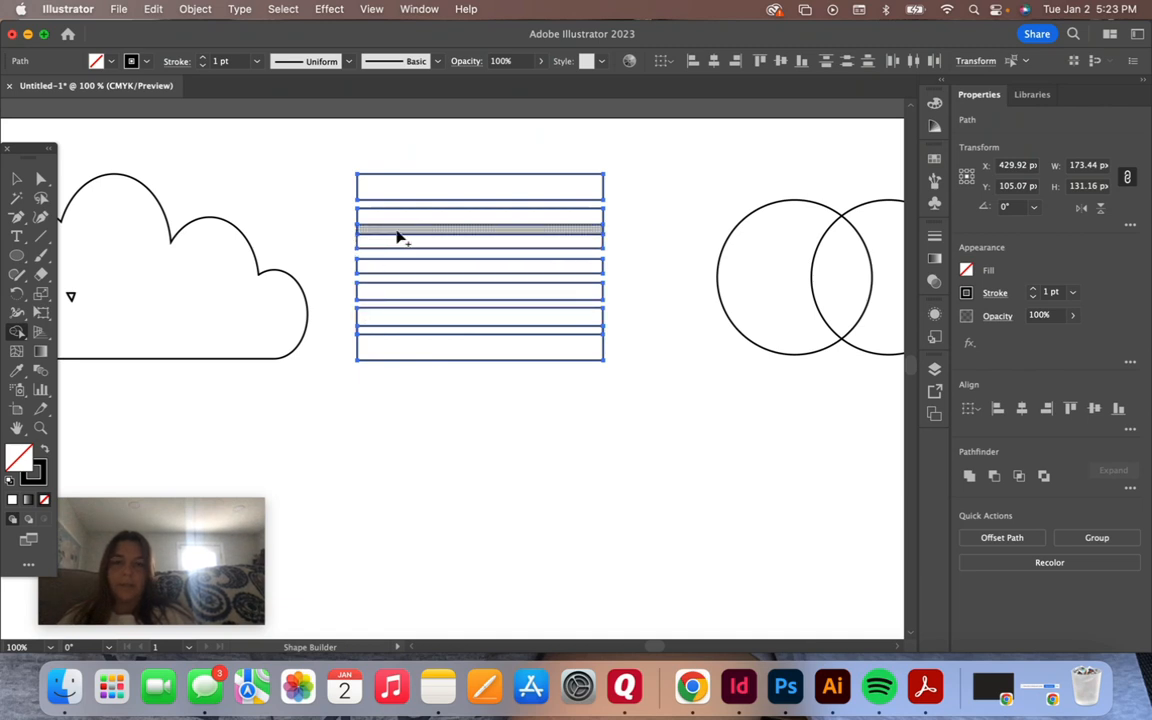
left_click(16, 178)
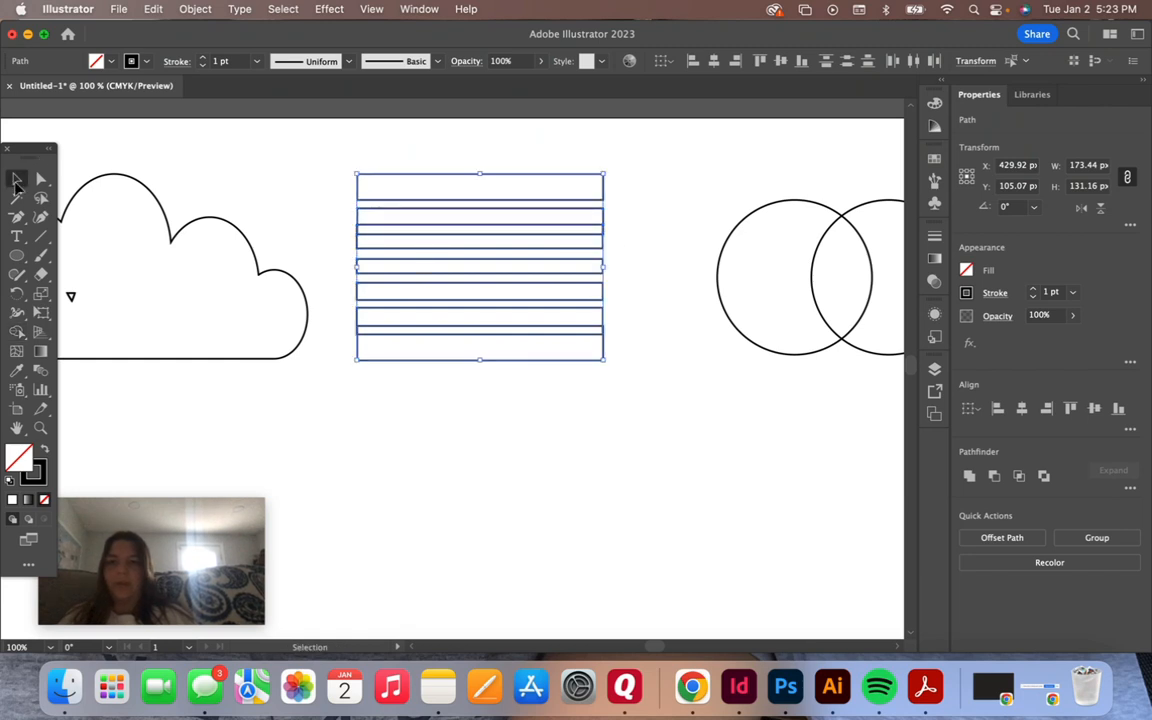
left_click(600, 470)
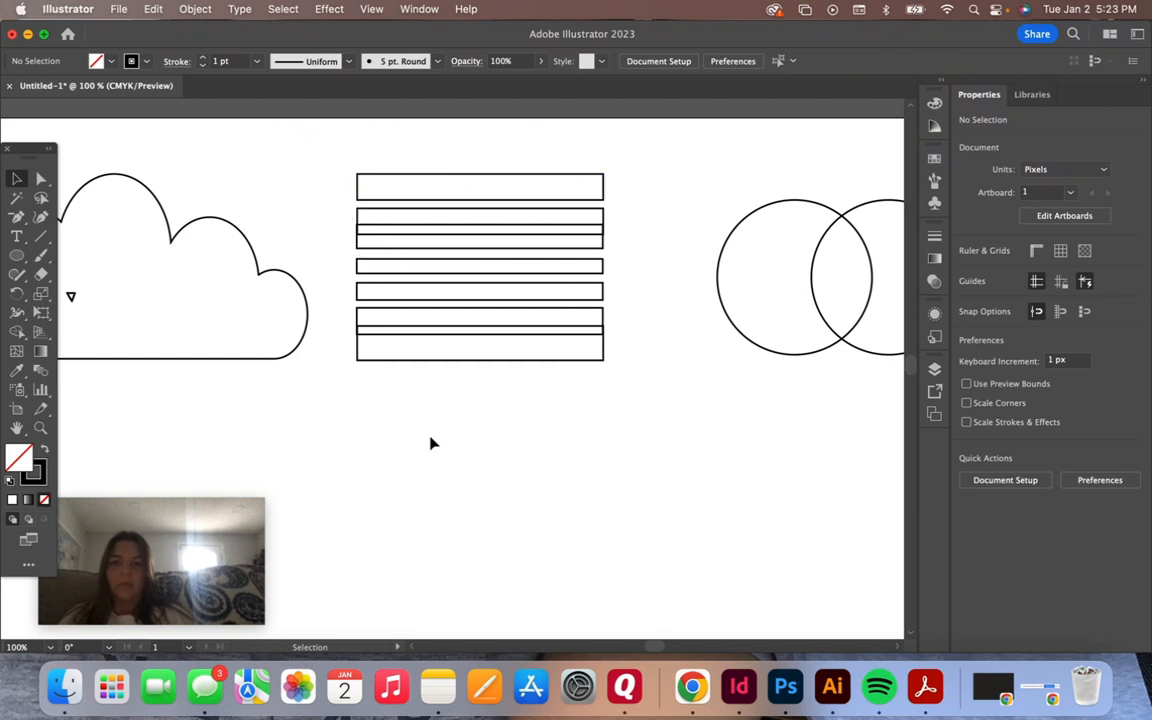
Split the overlap of the two circles into its own lens shape with the Shape Builder tool
scroll(586, 448, "right", 5)
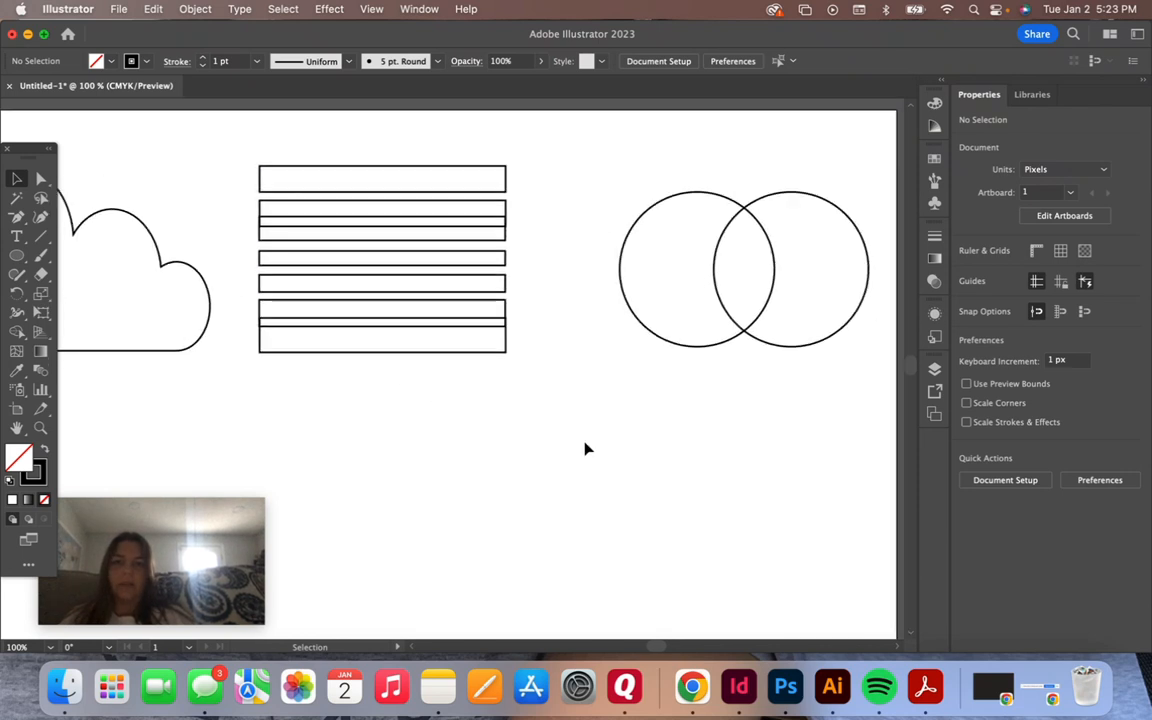
scroll(586, 448, "right", 2)
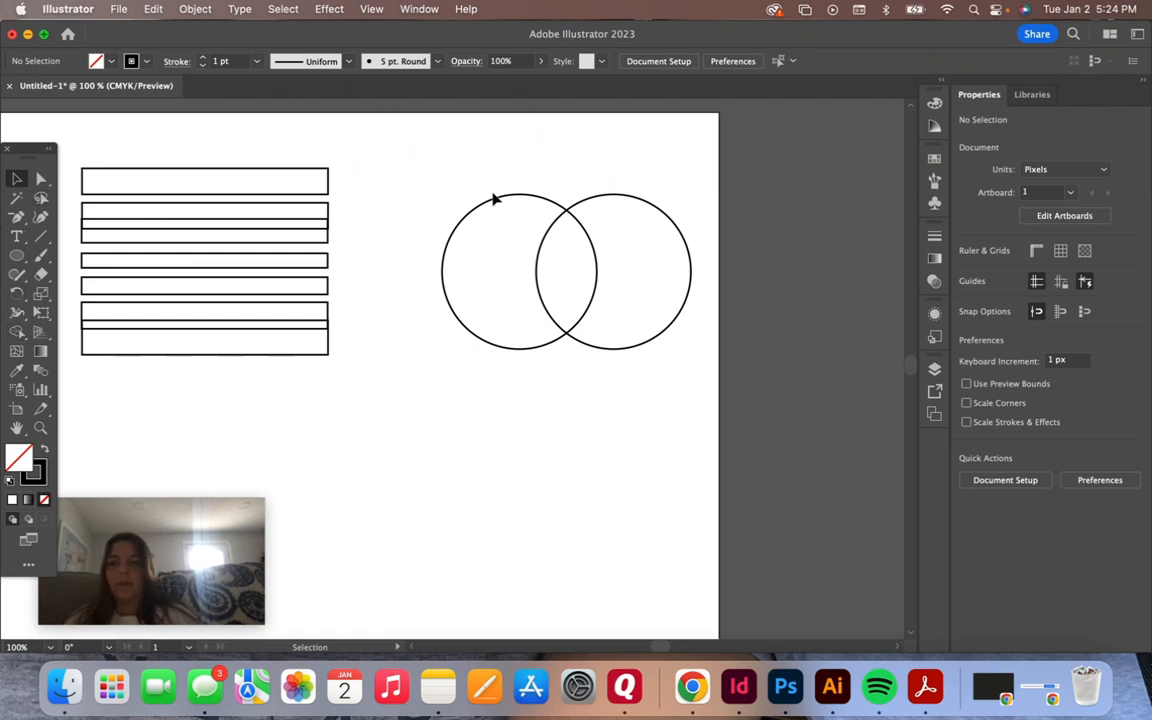
left_click_drag(401, 160, 703, 392)
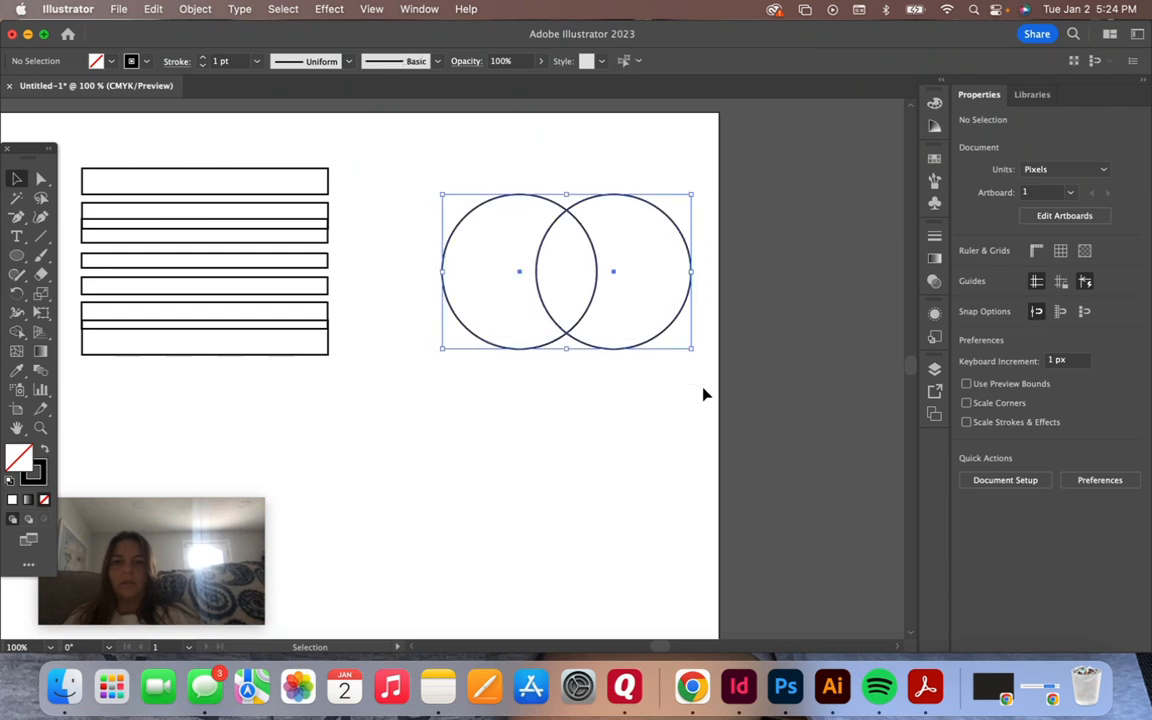
left_click(16, 334)
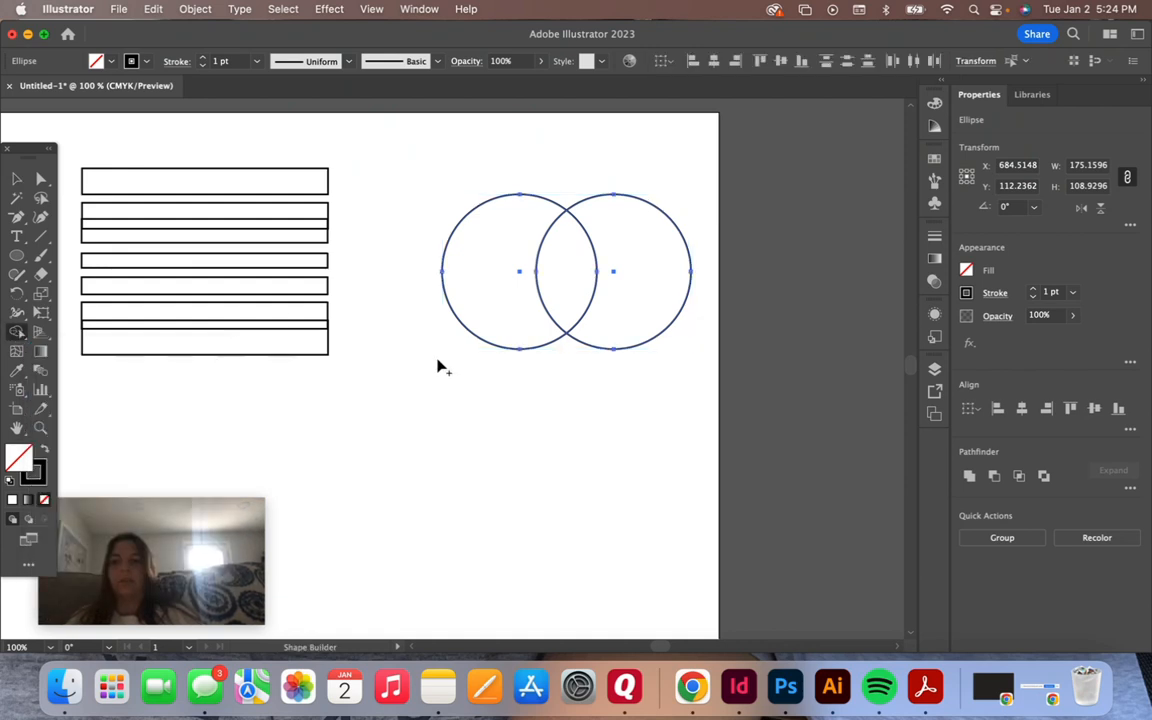
left_click(575, 271)
left_click(16, 180)
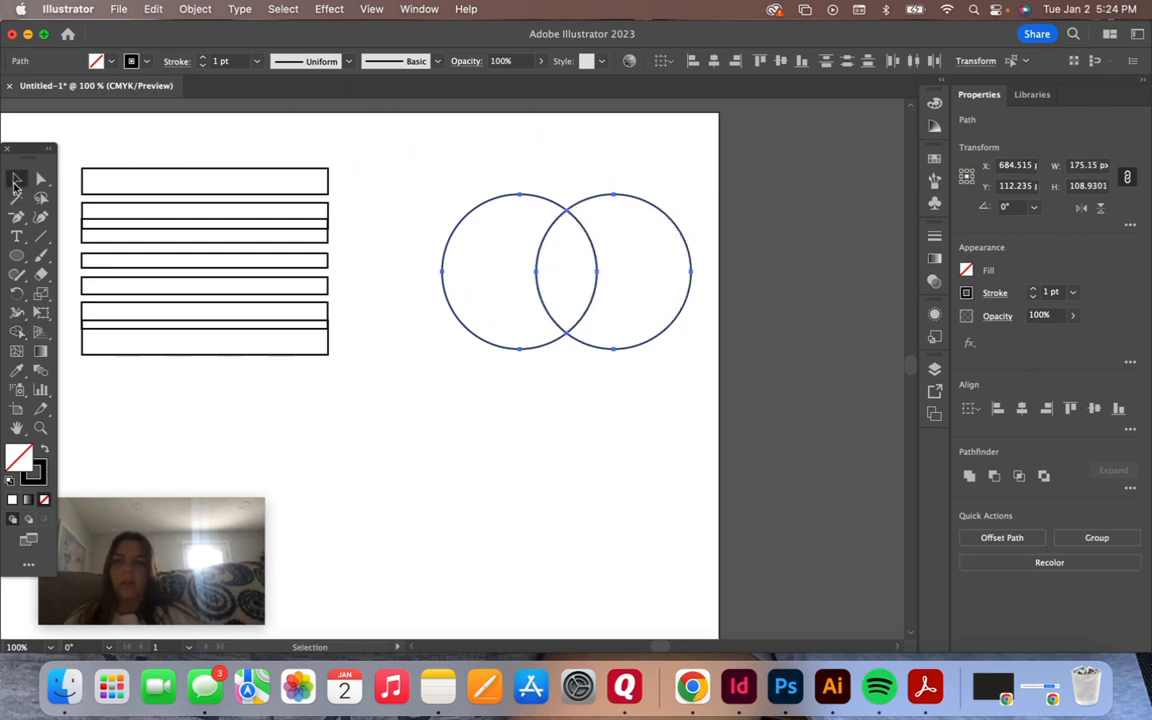
Separate the circle pieces by moving the lens below the circles and pulling the two crescents apart sideways
left_click(575, 310)
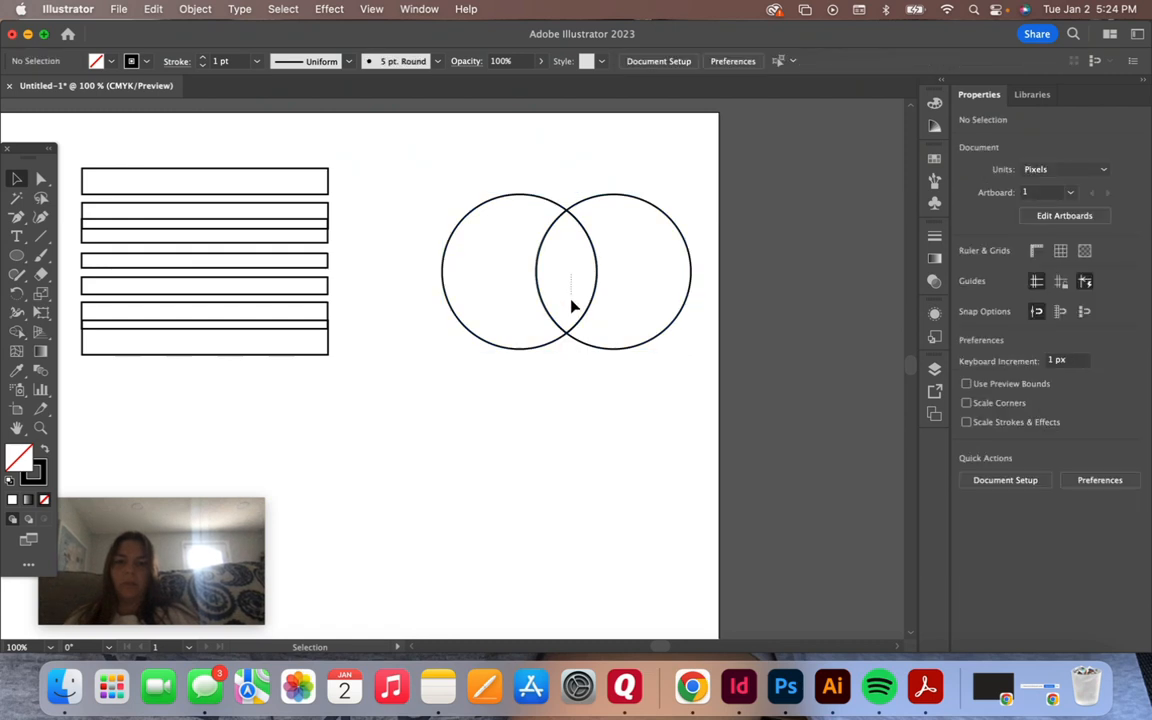
left_click_drag(543, 291, 545, 418)
left_click(663, 432)
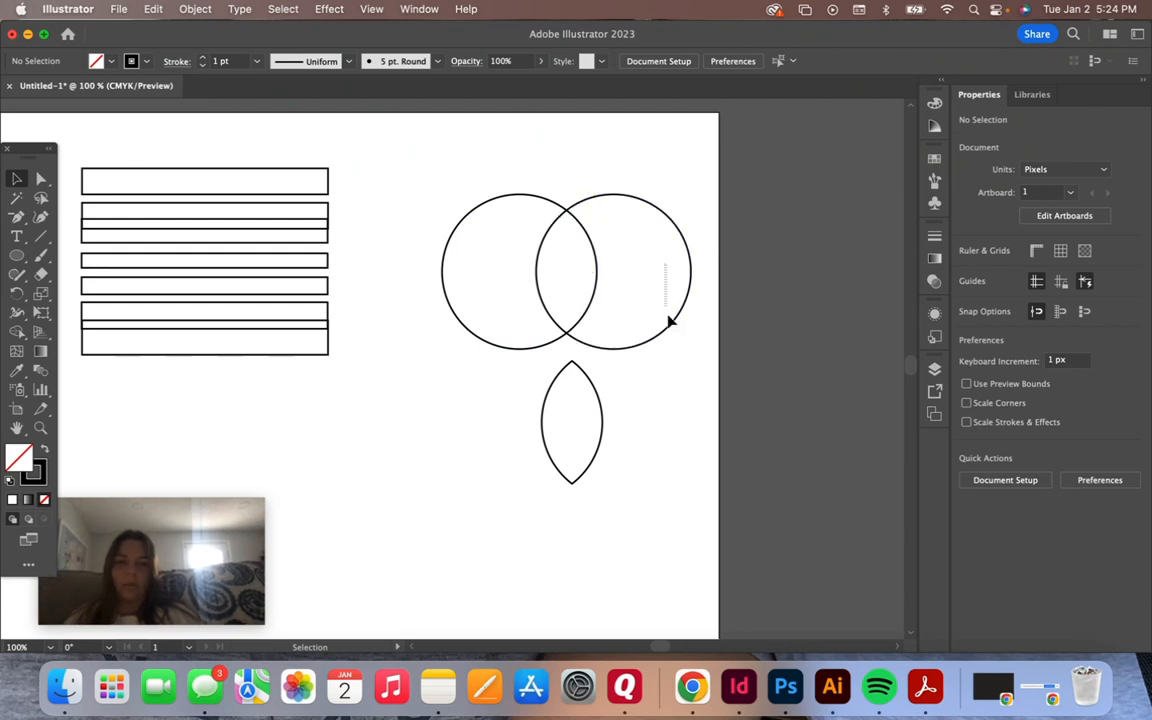
mouse_move(670, 320)
left_mouse_down()
mouse_move(669, 450)
mouse_move(689, 324)
mouse_move(684, 334)
left_mouse_up()
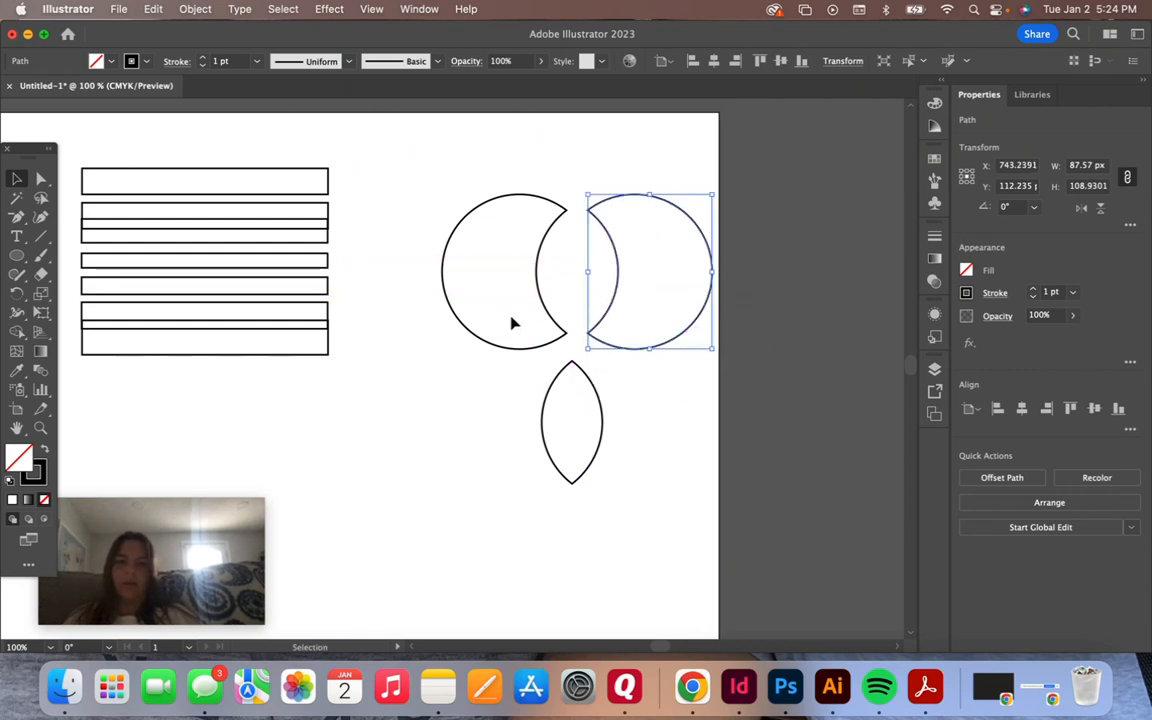
left_click(512, 322)
left_click_drag(507, 350, 463, 337)
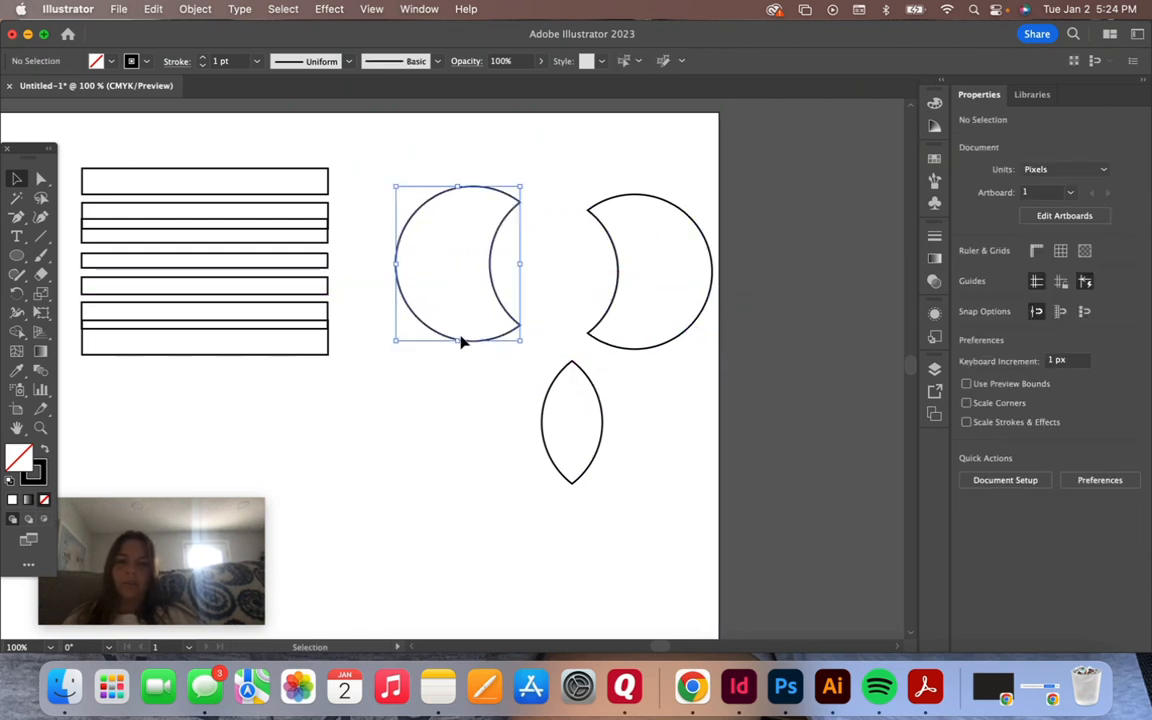
left_click(677, 427)
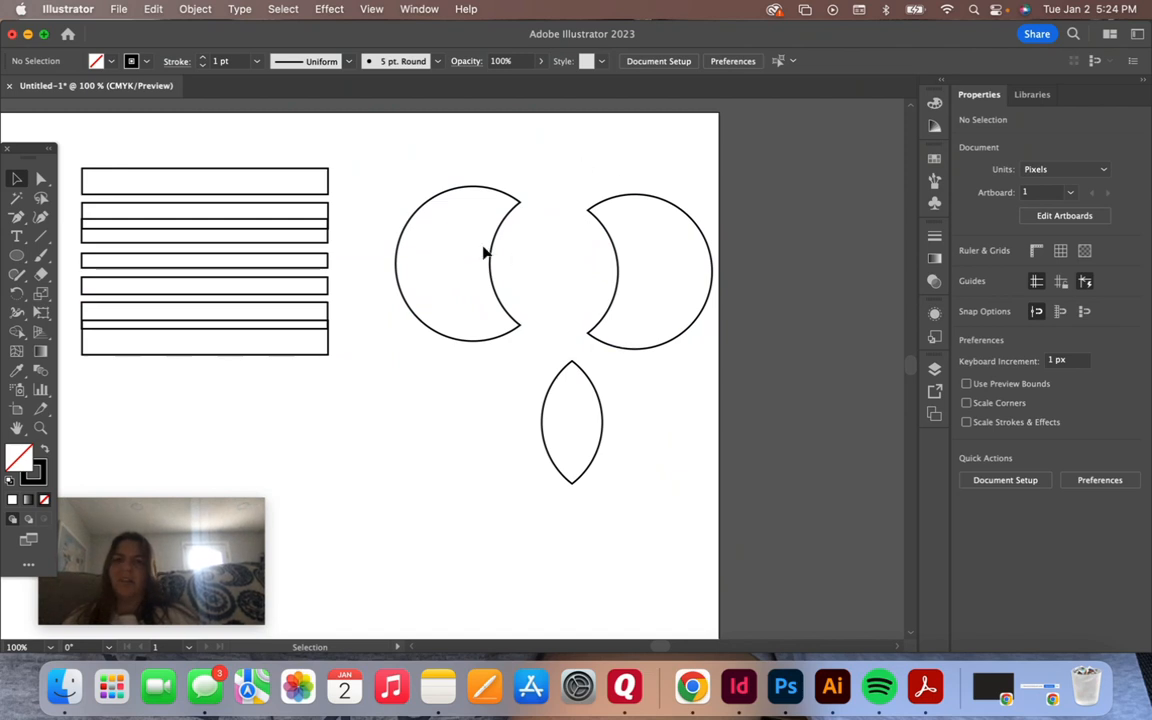
scroll(371, 407, "left", 3)
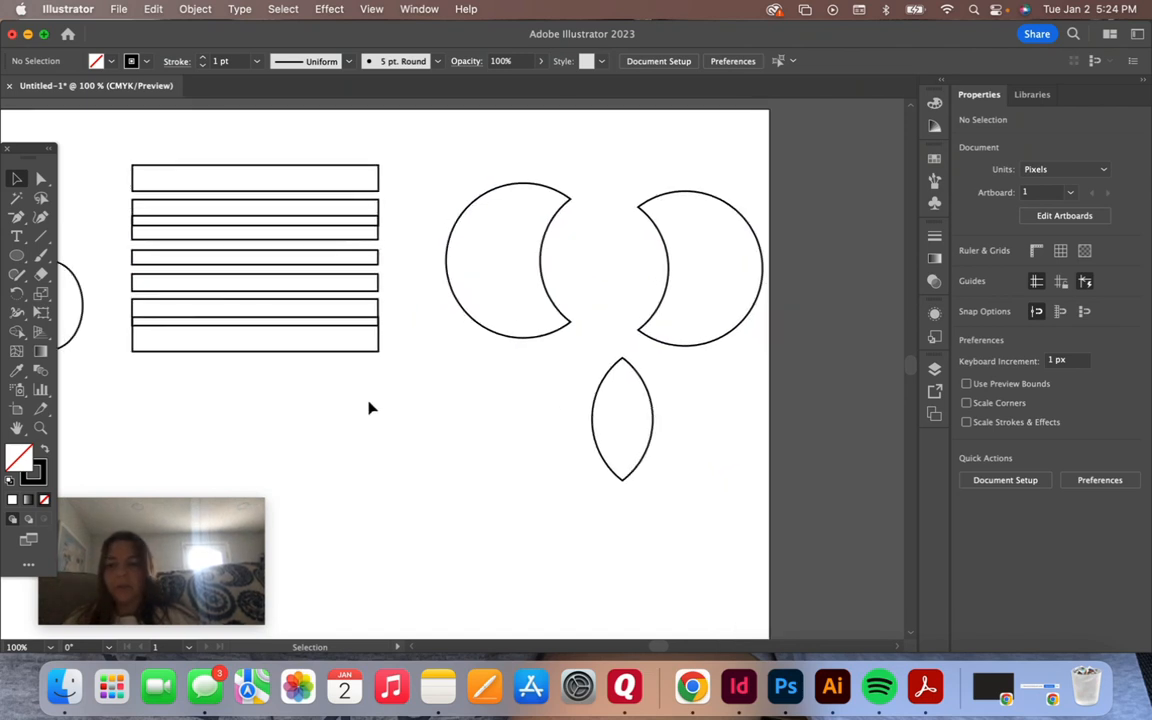
scroll(370, 407, "left", 15)
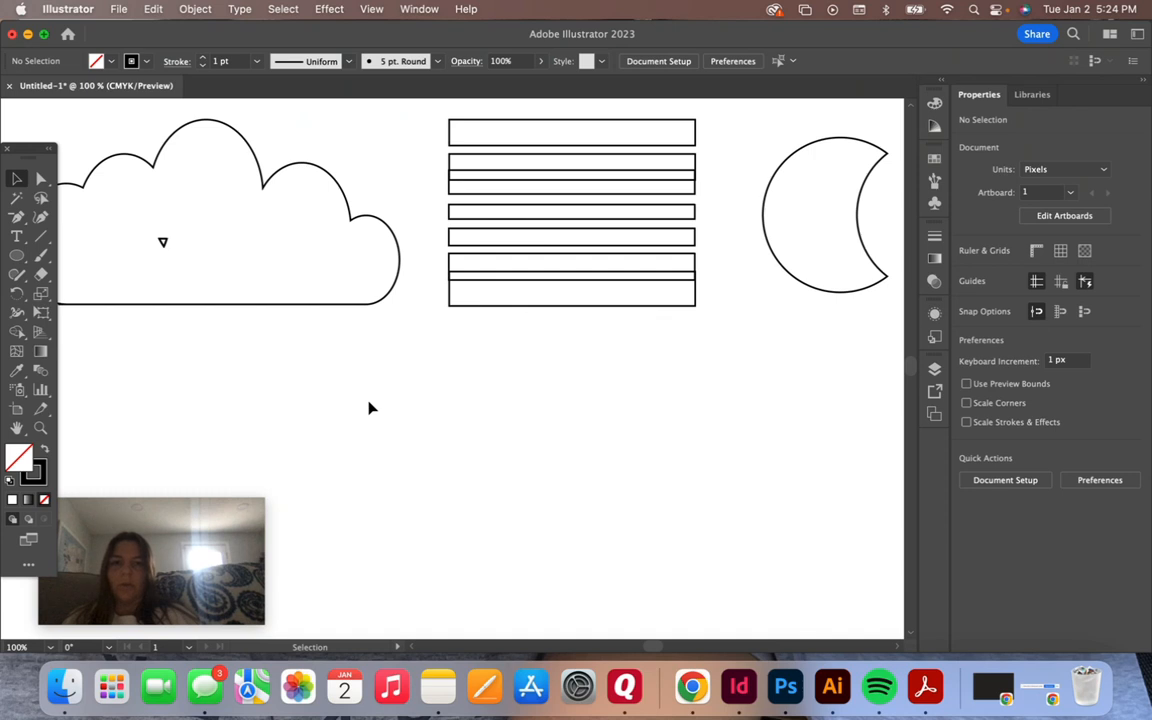
key("super+minus")
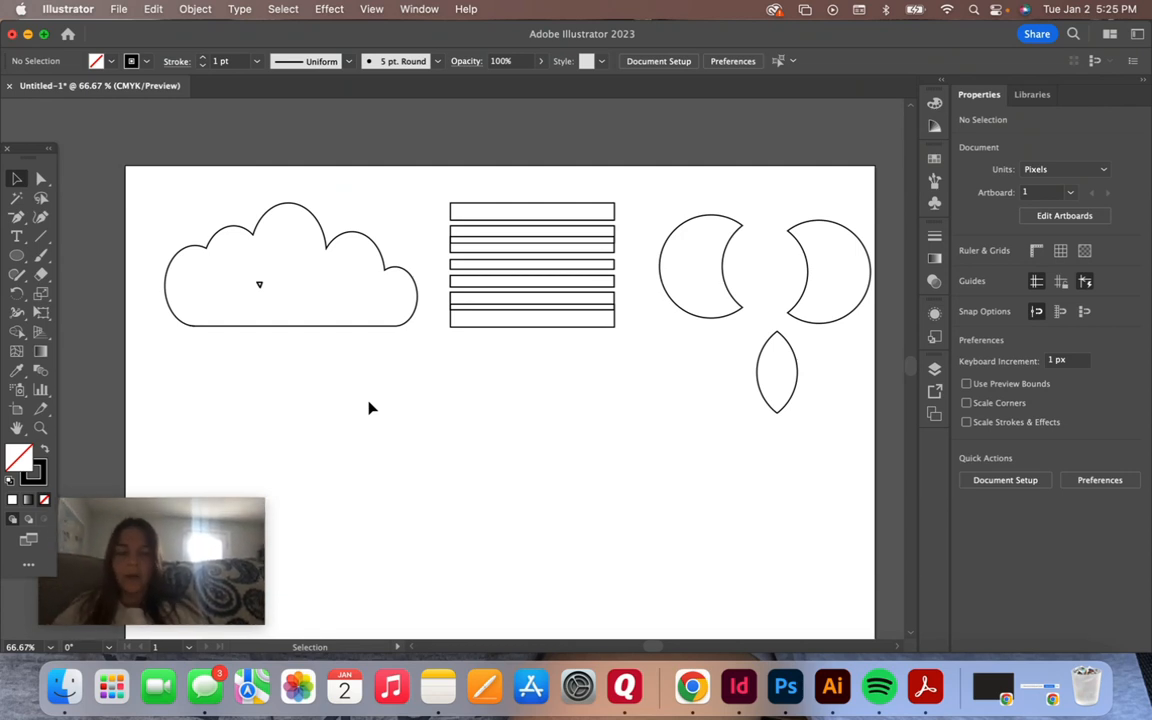
mouse_move(149, 586)
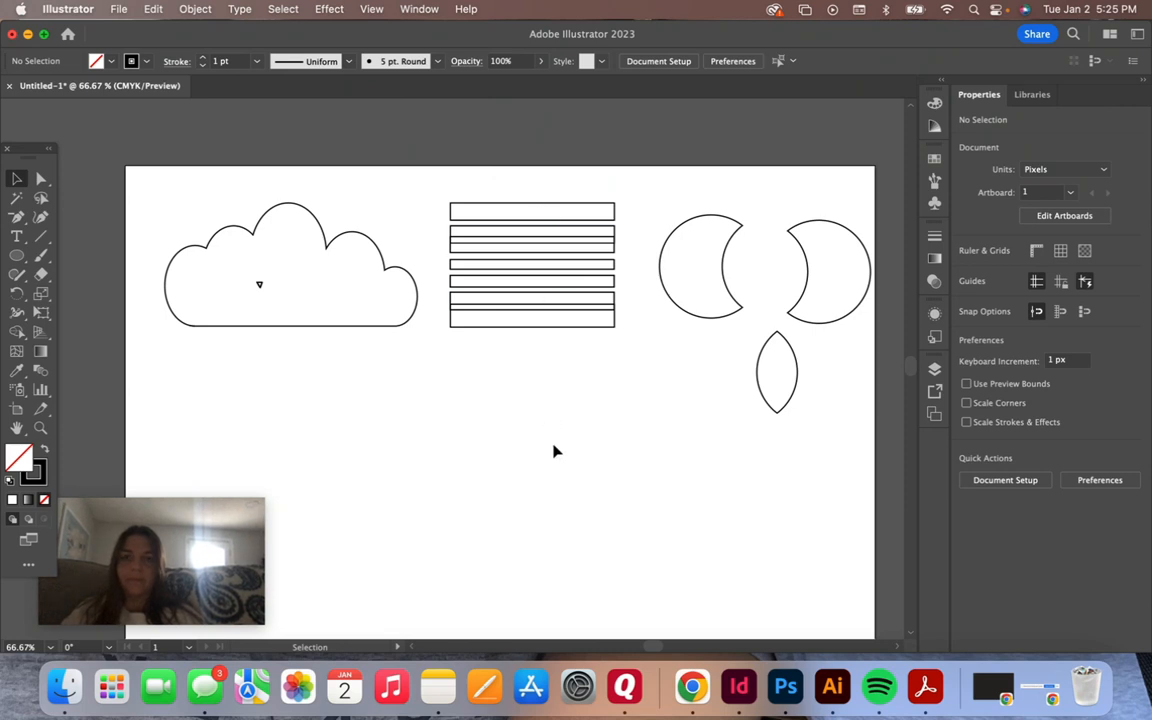
mouse_move(178, 605)
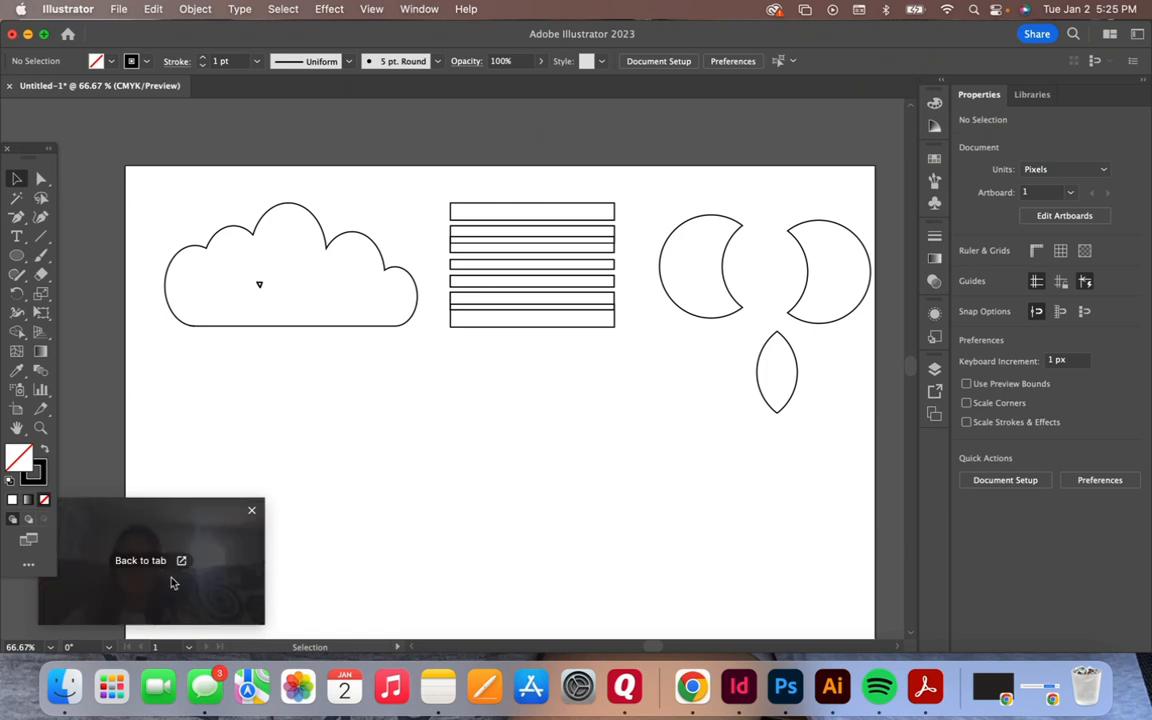